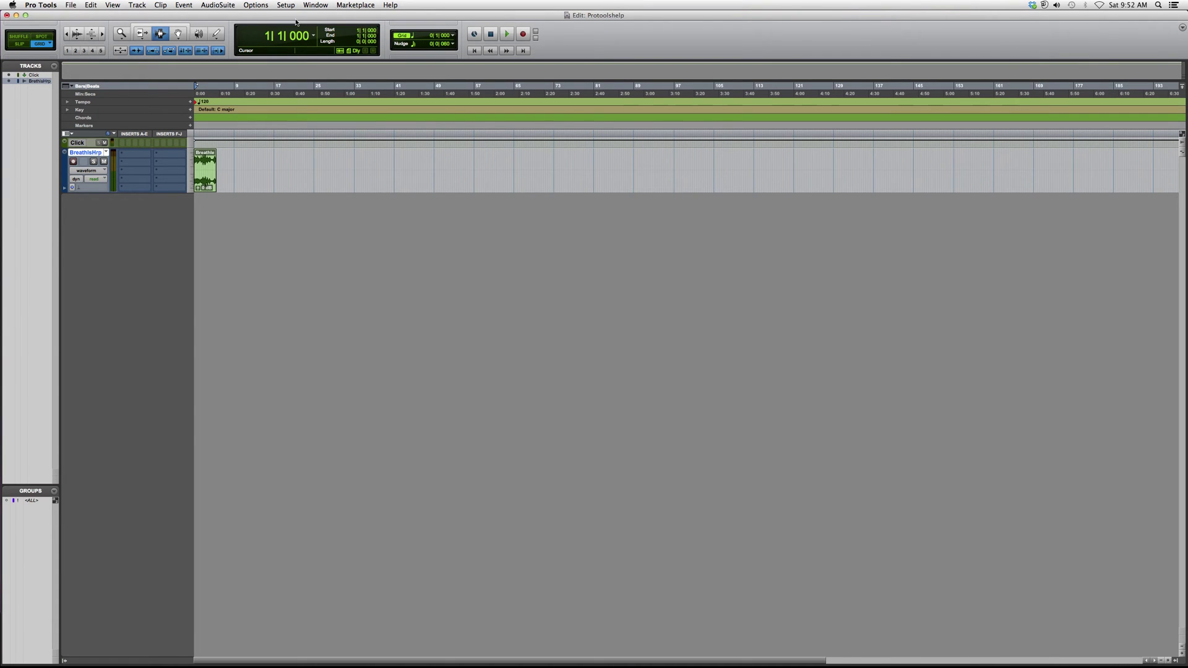
- Insert the stereo API-560 graphic EQ on an empty track insert, opening its window
click(143, 156)
mouse_move(239, 169)
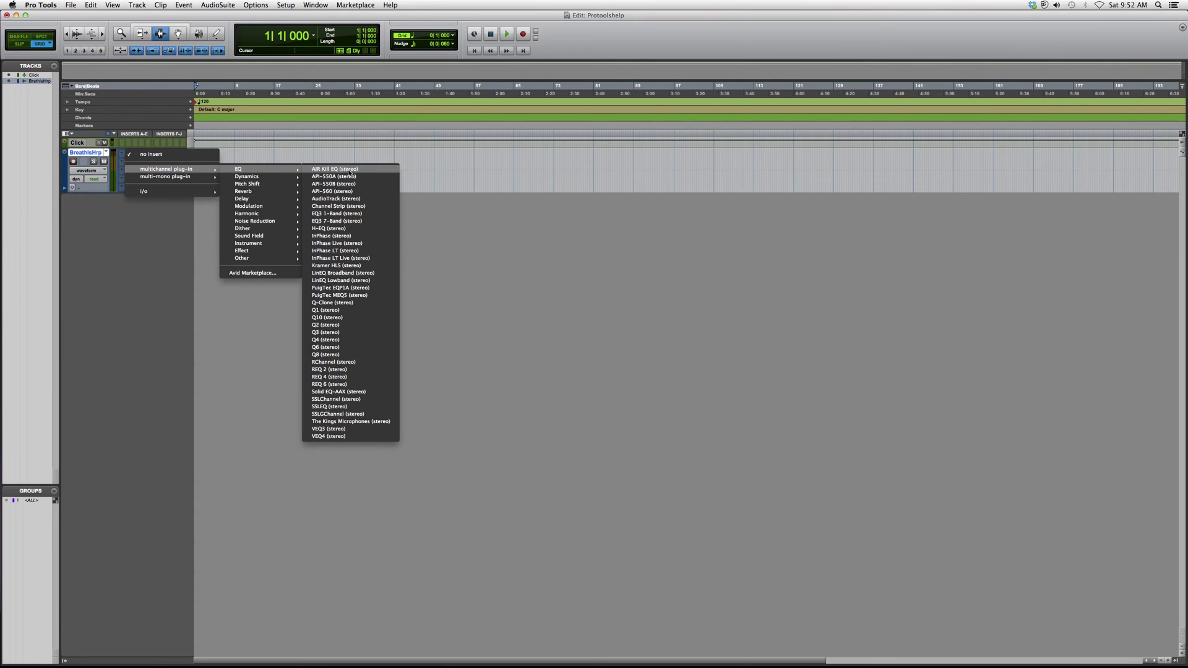
click(351, 191)
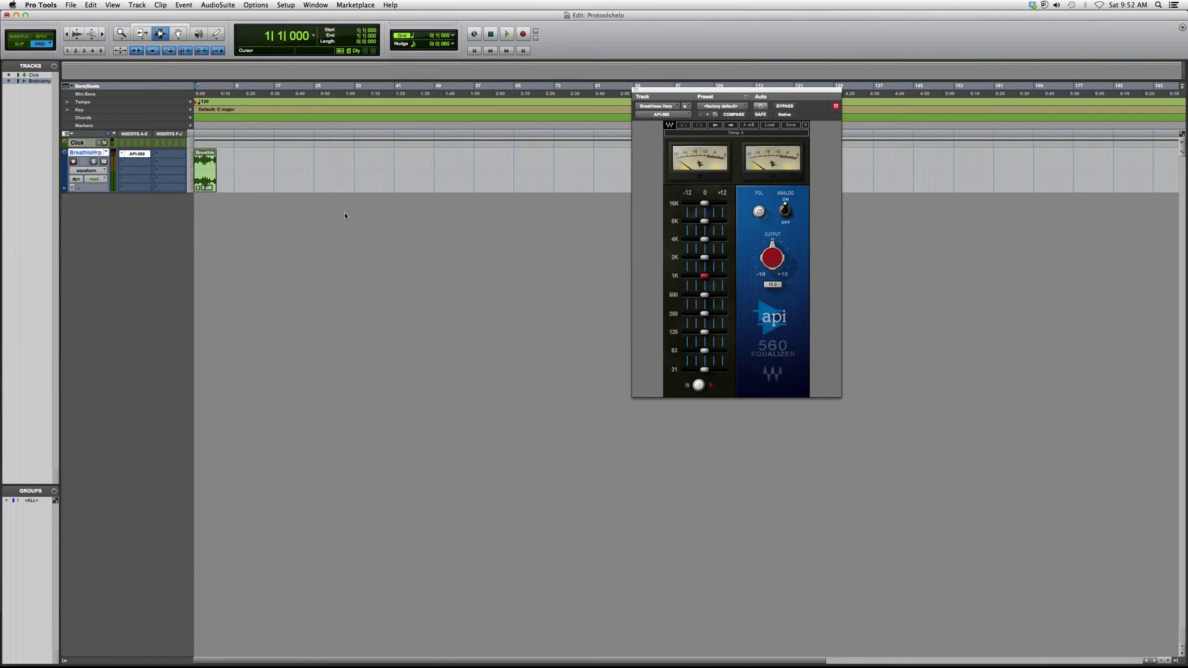
- Move the API-560 window down and right, and cut the 16 kHz band slightly
drag(747, 97, 838, 142)
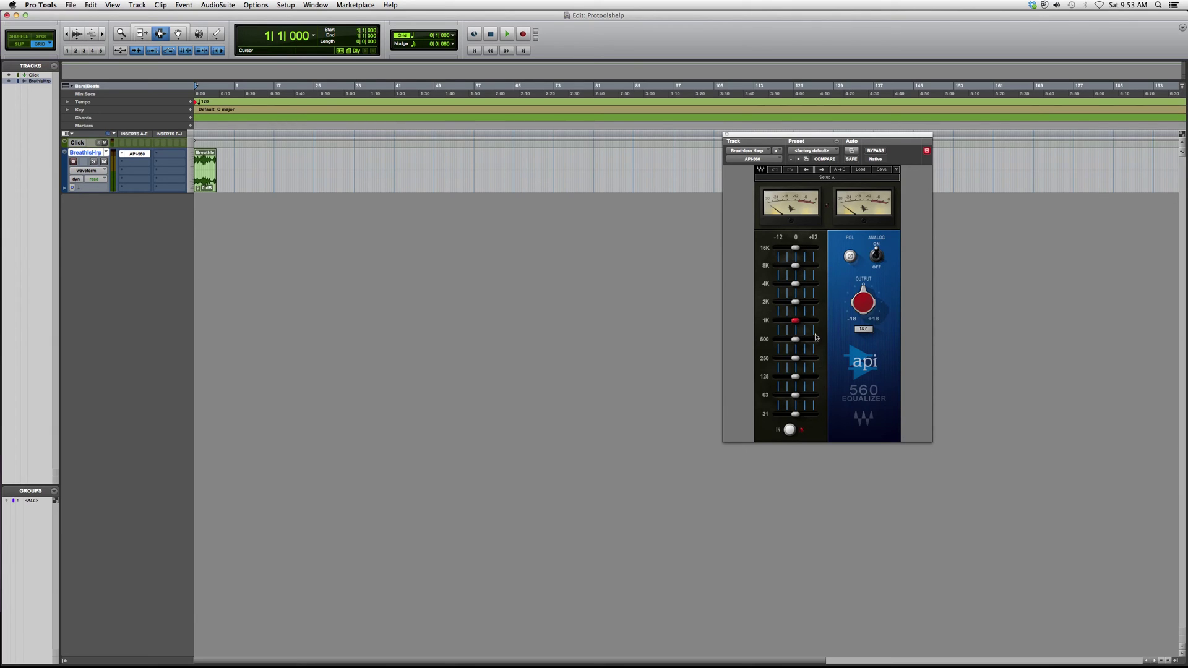
drag(794, 249, 784, 249)
- Cut the 8 kHz band slightly below zero and move the API-560 window lower
drag(795, 267, 785, 266)
drag(766, 137, 762, 212)
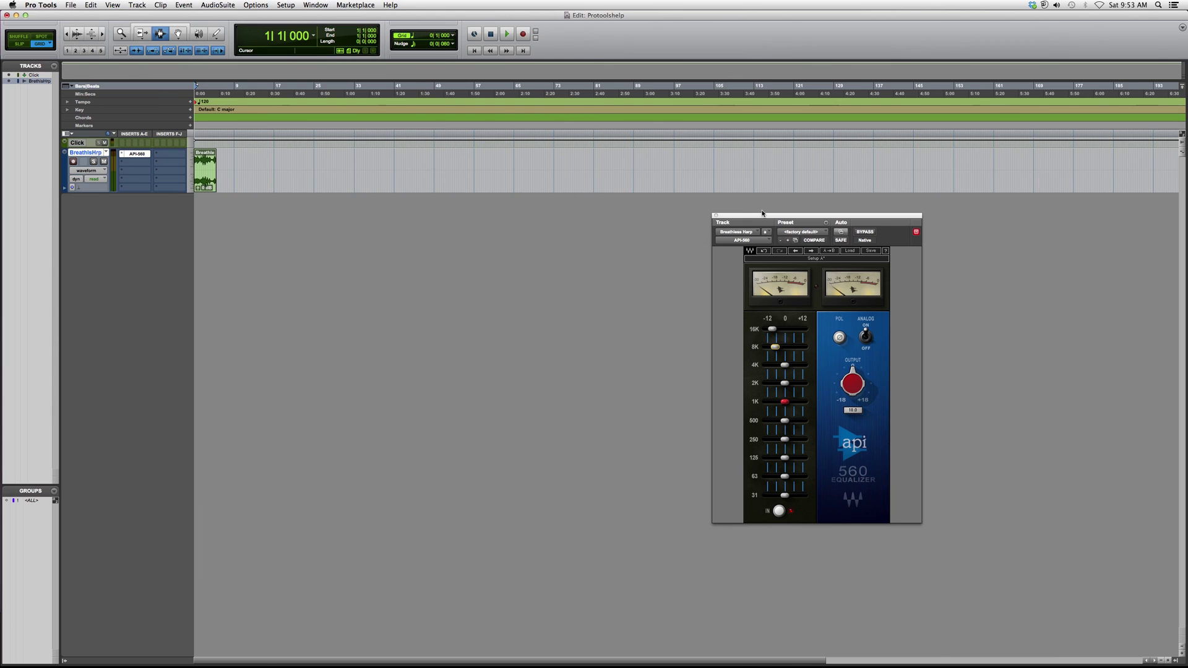